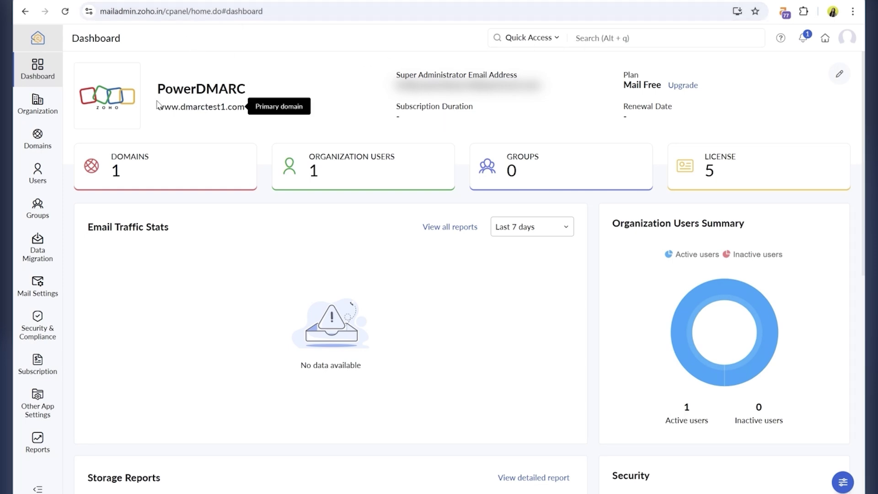
- Check that dmarctest1.com's MX records in Zoho point to mx.zoho.in, mx2.zoho.in and mx3.zoho.in
{"action": "left_click", "coordinate": [37, 143]}
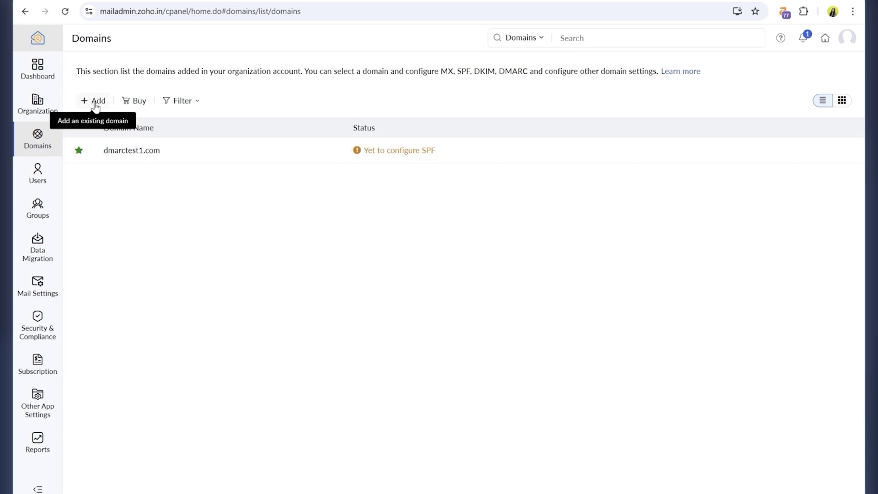
{"action": "left_click", "coordinate": [219, 150]}
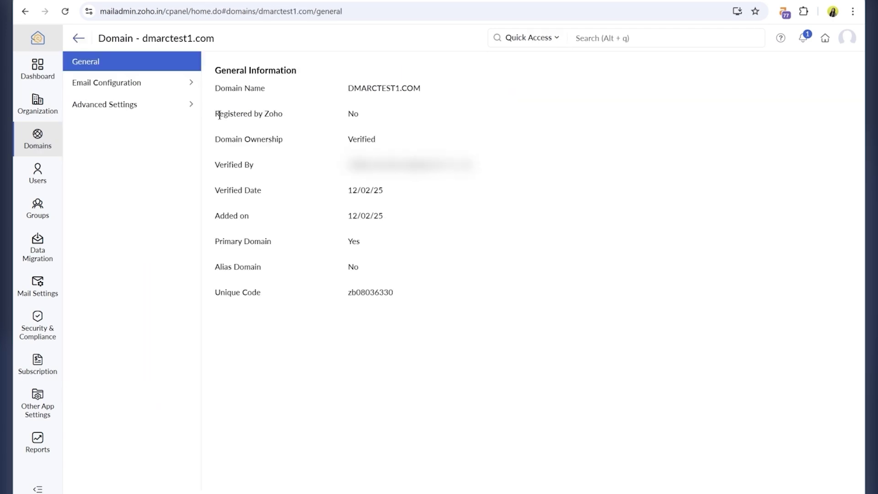
{"action": "left_click", "coordinate": [118, 84]}
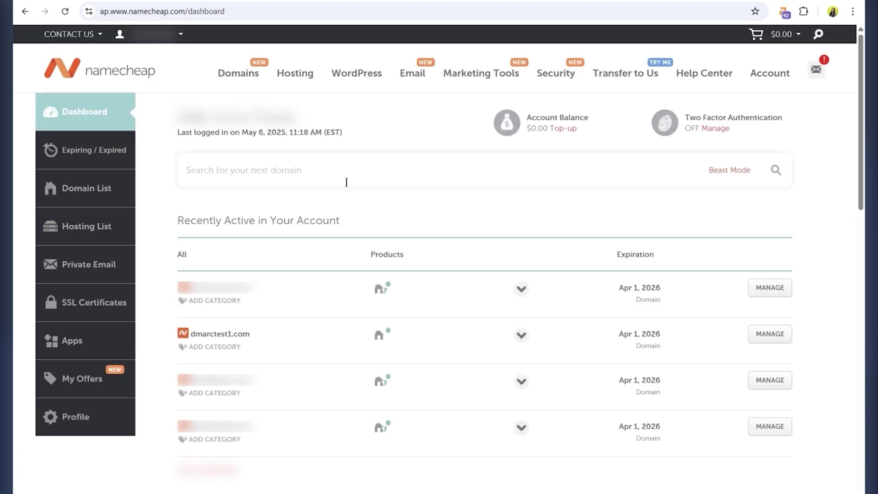
- Bring up dmarctest1.com's Advanced DNS host records in Namecheap
{"action": "left_click", "coordinate": [769, 333]}
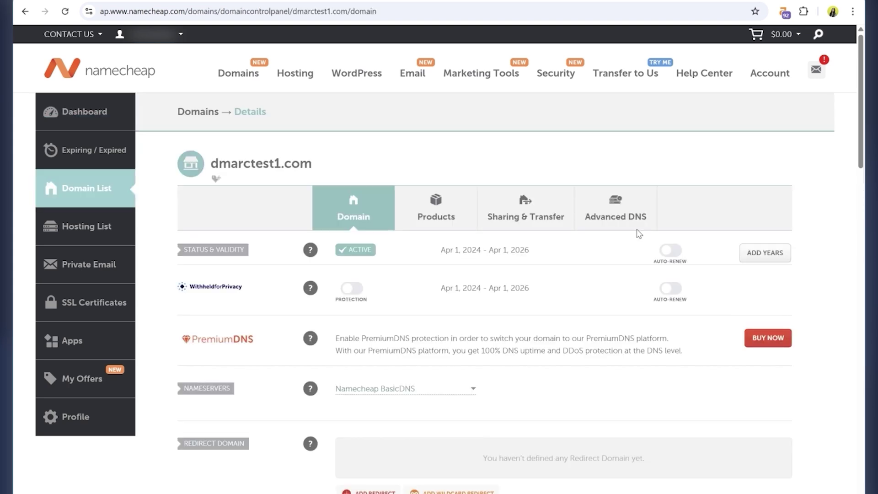
{"action": "left_click", "coordinate": [612, 208]}
{"action": "scroll", "coordinate": [545, 249], "scroll_direction": "down", "scroll_amount": 10}
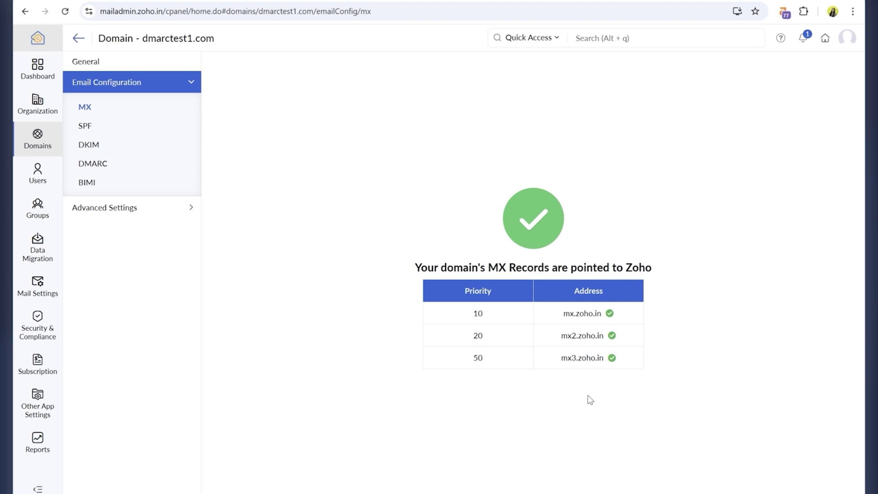
- Show Zoho's SPF TXT record for host @ with value v=spf1 include:zoho.in ~all
{"action": "left_click", "coordinate": [81, 130]}
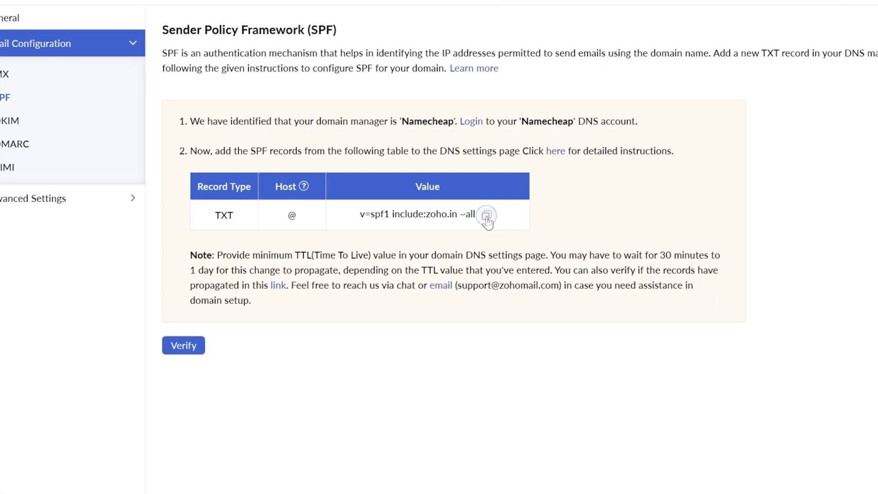
- Add a Namecheap TXT record for host @ with the copied value v=spf1 include:zoho.in ~all
{"action": "left_click", "coordinate": [486, 215]}
{"action": "left_click", "coordinate": [261, 16]}
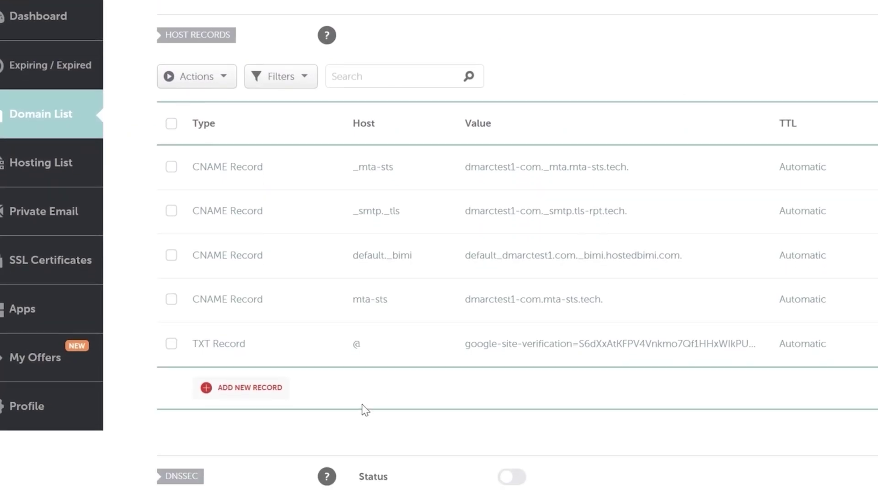
{"action": "left_click", "coordinate": [275, 387]}
{"action": "scroll", "coordinate": [269, 384], "scroll_direction": "down", "scroll_amount": 4}
{"action": "scroll", "coordinate": [262, 268], "scroll_direction": "down", "scroll_amount": 2}
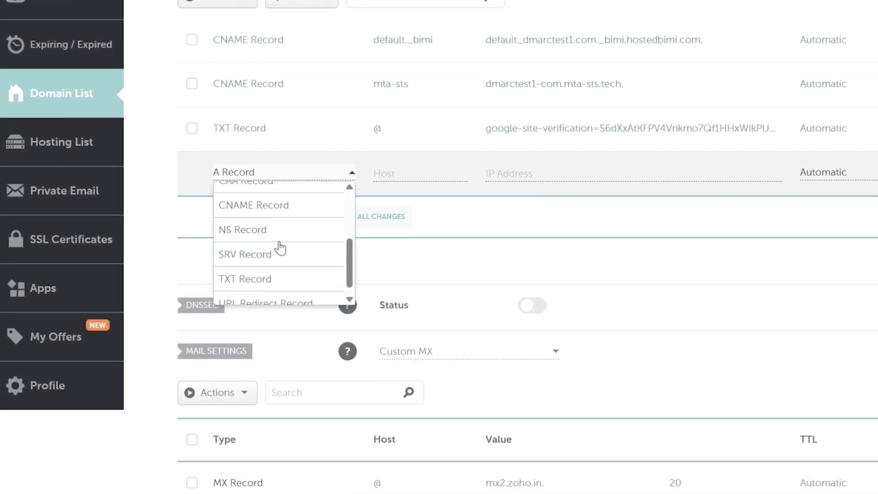
{"action": "left_click", "coordinate": [280, 272]}
{"action": "left_click", "coordinate": [397, 172]}
{"action": "left_click", "coordinate": [414, 198]}
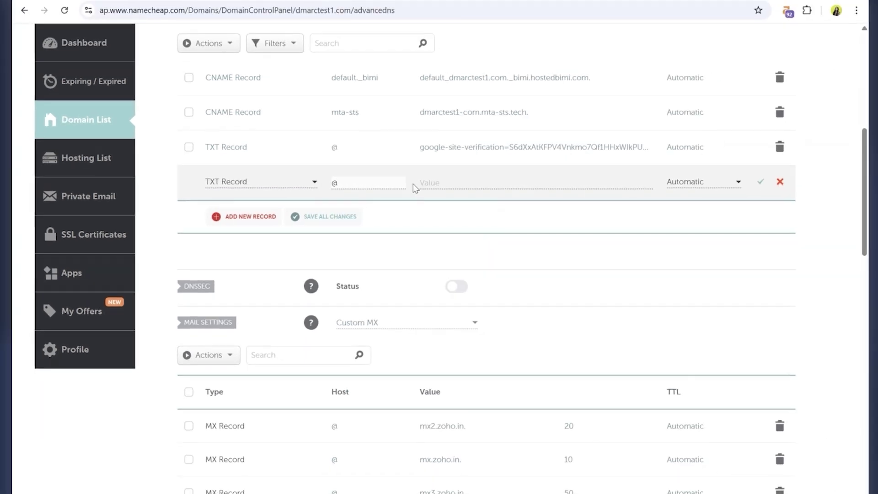
{"action": "right_click", "coordinate": [417, 182]}
{"action": "left_click", "coordinate": [457, 286]}
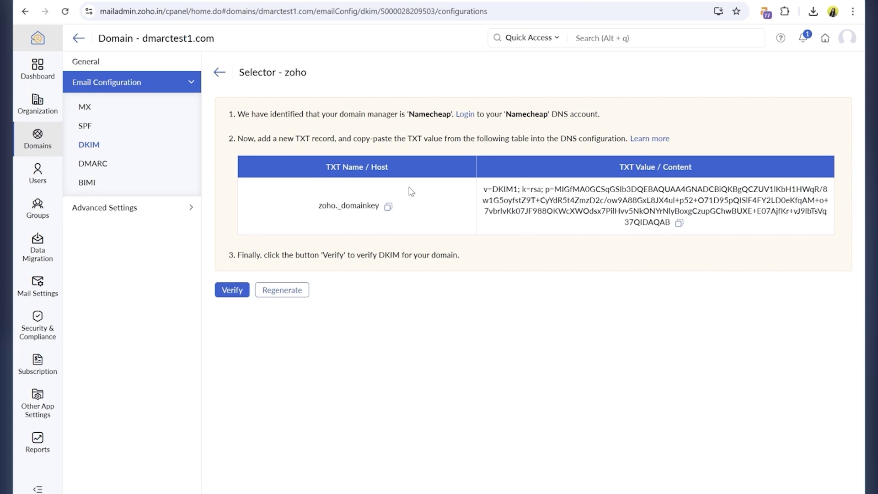
- Add a Namecheap TXT record with host zoho._domainkey and Zoho's v=DKIM1 public-key value
{"action": "left_click", "coordinate": [388, 206]}
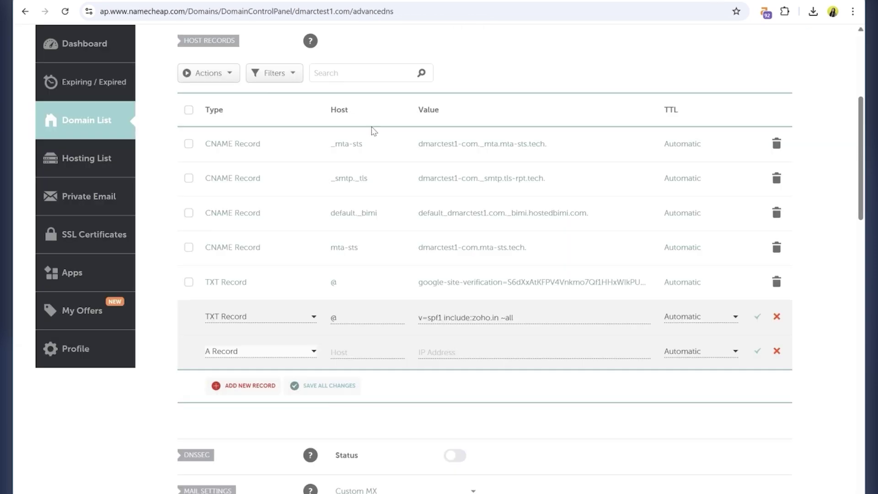
{"action": "left_click", "coordinate": [314, 351]}
{"action": "scroll", "coordinate": [299, 400], "scroll_direction": "down", "scroll_amount": 3}
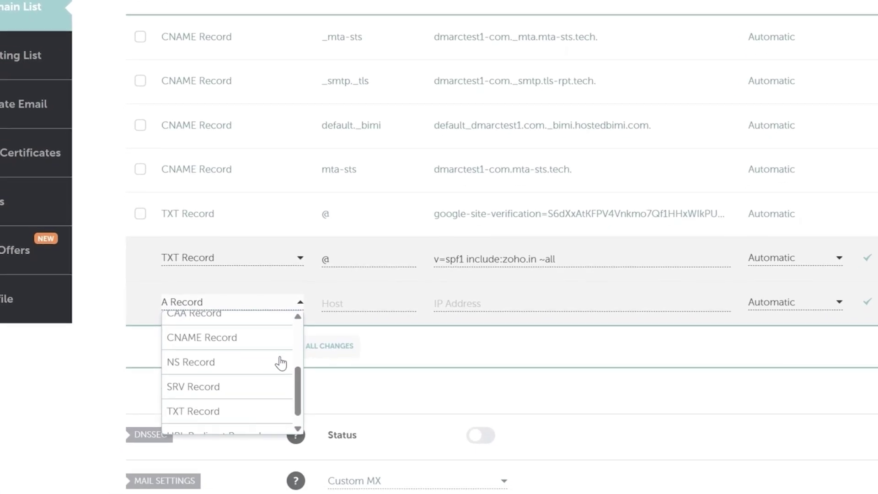
{"action": "left_click", "coordinate": [235, 411]}
{"action": "left_click", "coordinate": [354, 303]}
{"action": "key", "text": "ctrl+v"}
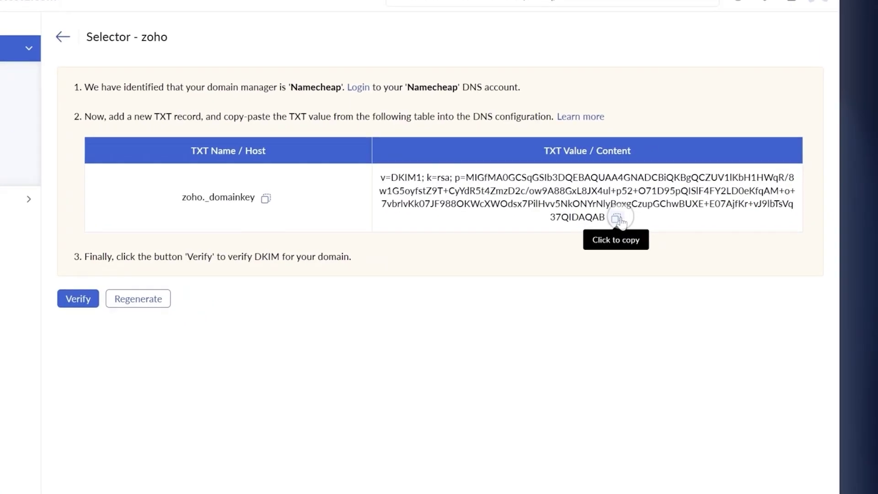
{"action": "left_click", "coordinate": [683, 251]}
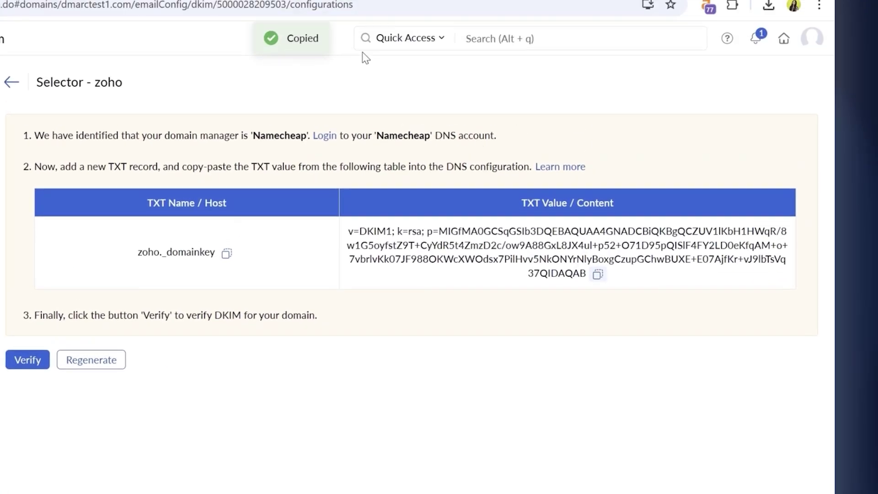
{"action": "left_click", "coordinate": [86, 27]}
{"action": "left_click", "coordinate": [356, 353]}
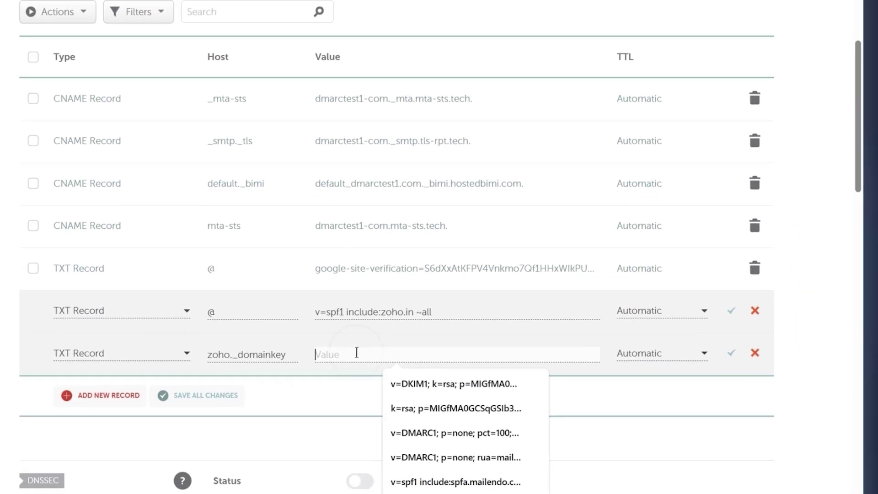
{"action": "key", "text": "ctrl+v"}
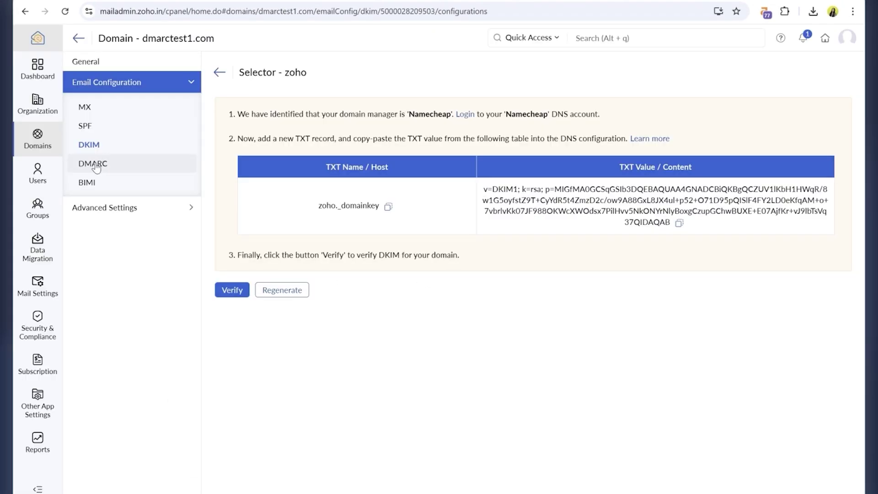
- Set dmarctest1.com's DMARC policy to Quarantine for mail failing validation
{"action": "left_click", "coordinate": [94, 164]}
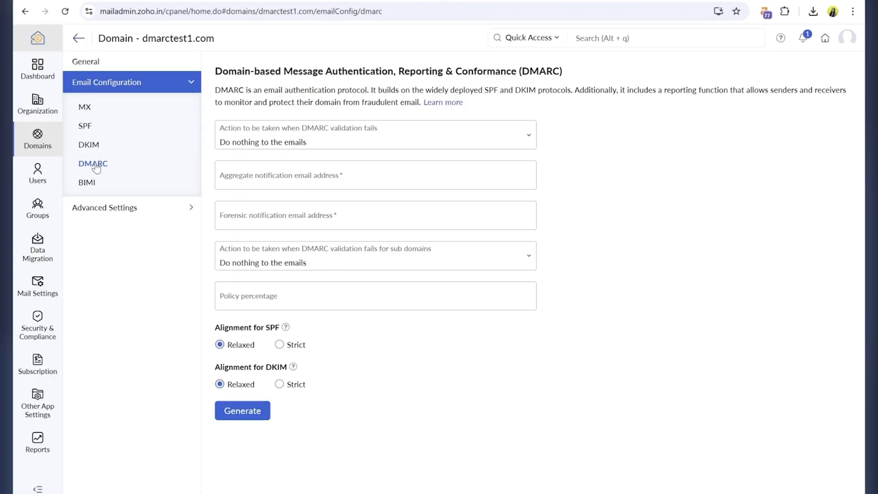
{"action": "left_click", "coordinate": [290, 145]}
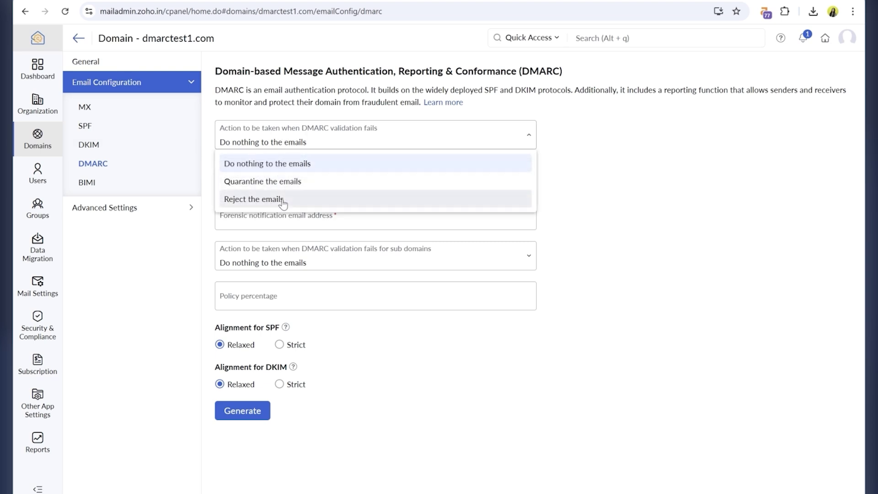
{"action": "left_click", "coordinate": [282, 183]}
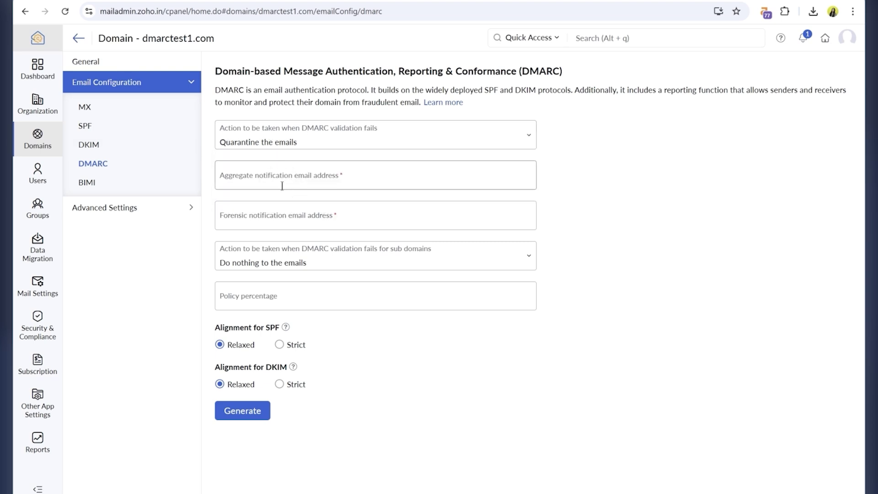
- Enter the domain's DMARC reporting mailbox as both the aggregate and forensic report address
{"action": "left_click", "coordinate": [338, 182]}
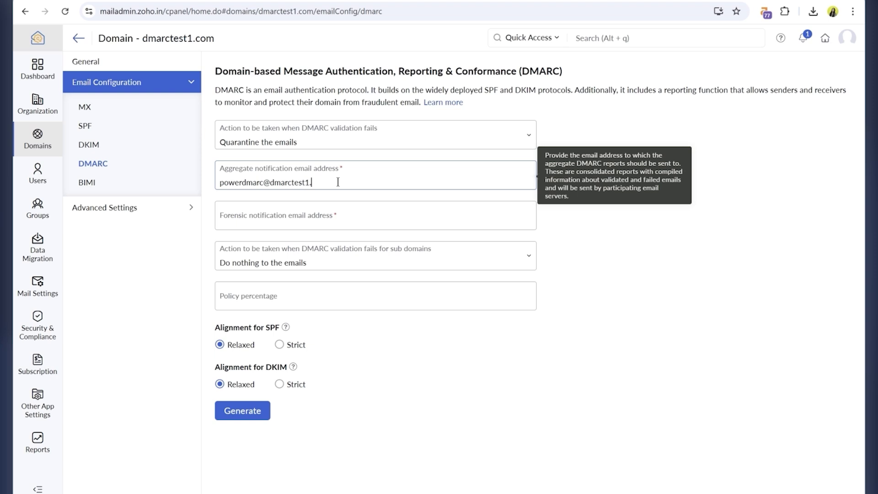
{"action": "key", "text": "ctrl+a"}
{"action": "key", "text": "ctrl+c"}
{"action": "left_click", "coordinate": [346, 219]}
{"action": "key", "text": "ctrl+v"}
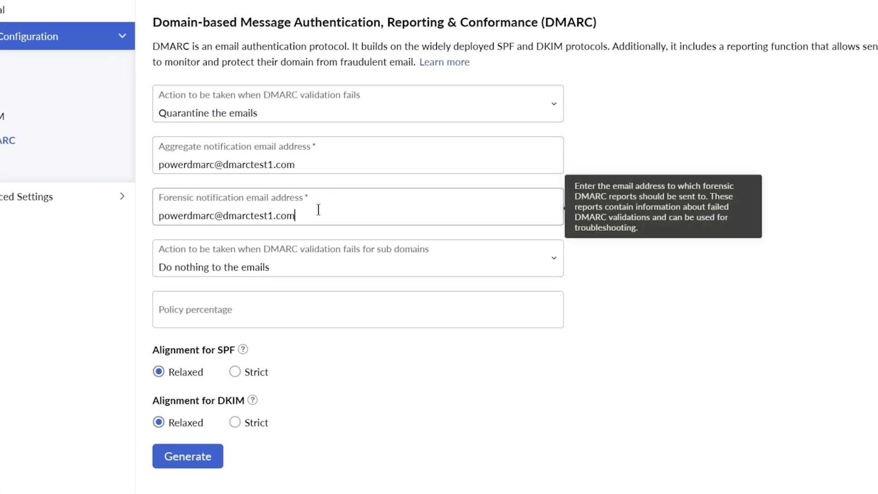
- Quarantine failing subdomain mail, require strict SPF and DKIM alignment, and generate the record
{"action": "left_click", "coordinate": [380, 259]}
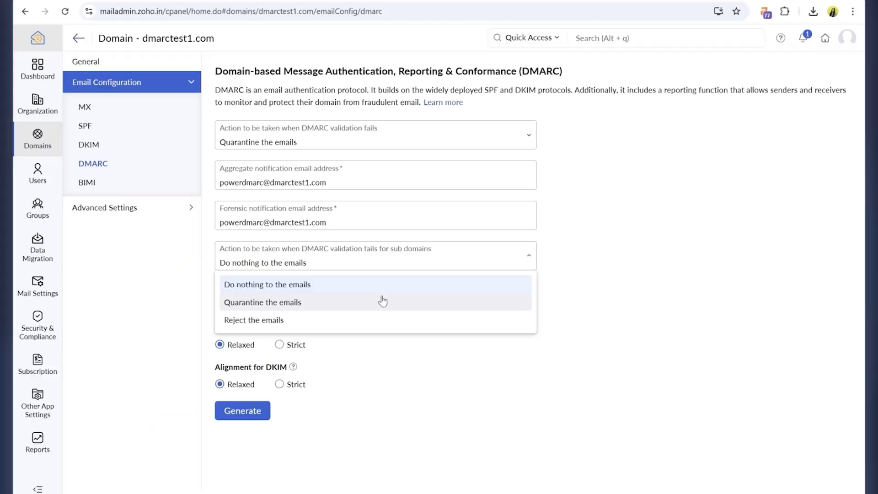
{"action": "left_click", "coordinate": [382, 302]}
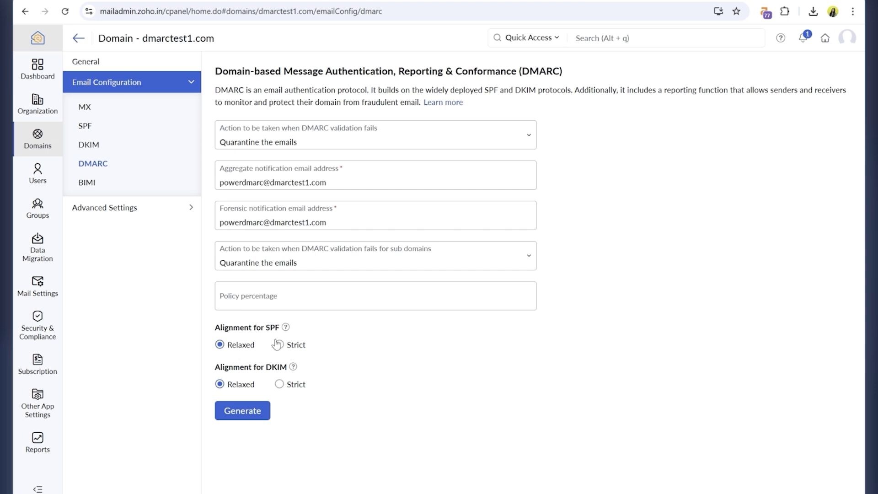
{"action": "left_click", "coordinate": [279, 344]}
{"action": "left_click", "coordinate": [279, 383]}
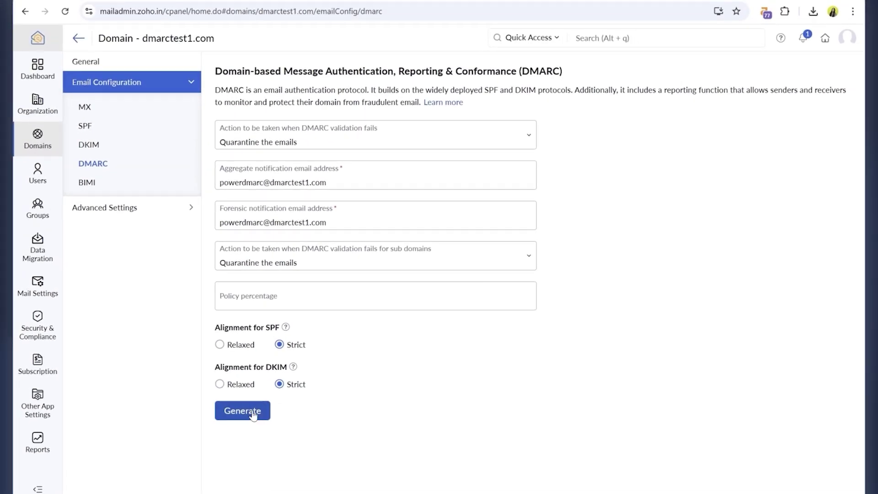
{"action": "left_click", "coordinate": [252, 413]}
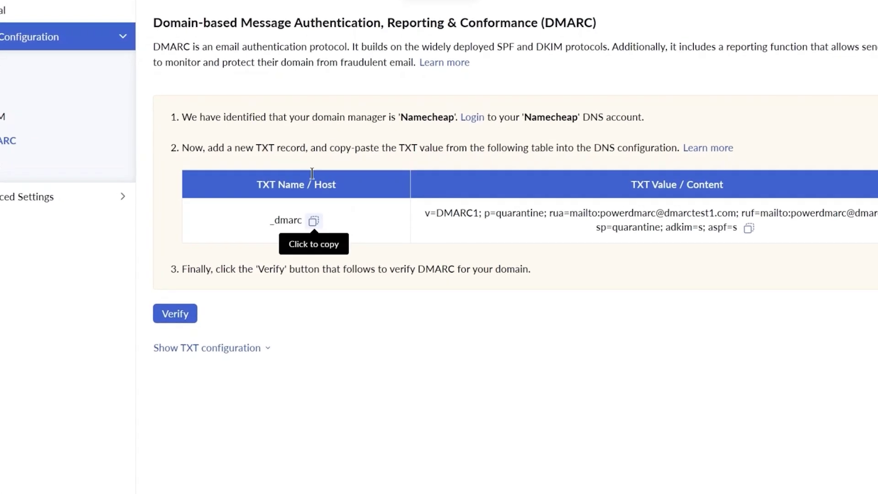
- Add a new Namecheap TXT record with host _dmarc copied from Zoho
{"action": "left_click", "coordinate": [340, 226]}
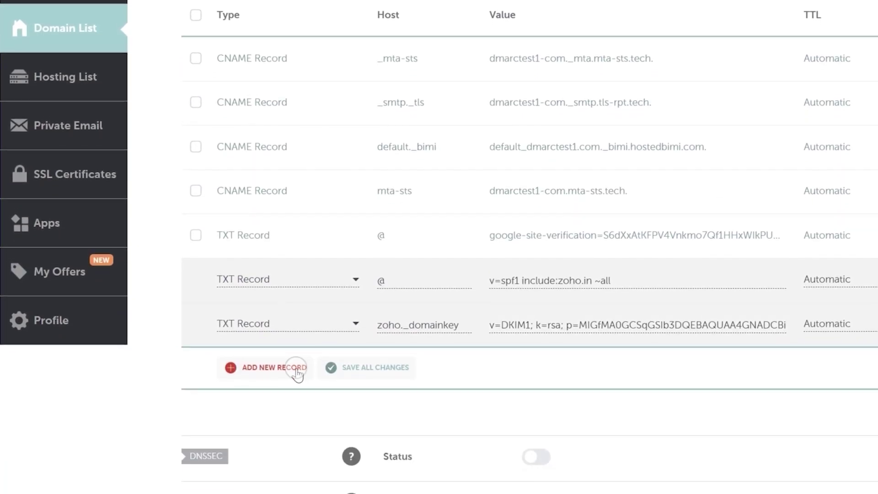
{"action": "left_click", "coordinate": [294, 367]}
{"action": "scroll", "coordinate": [296, 366], "scroll_direction": "down", "scroll_amount": 4}
{"action": "scroll", "coordinate": [300, 214], "scroll_direction": "down", "scroll_amount": 3}
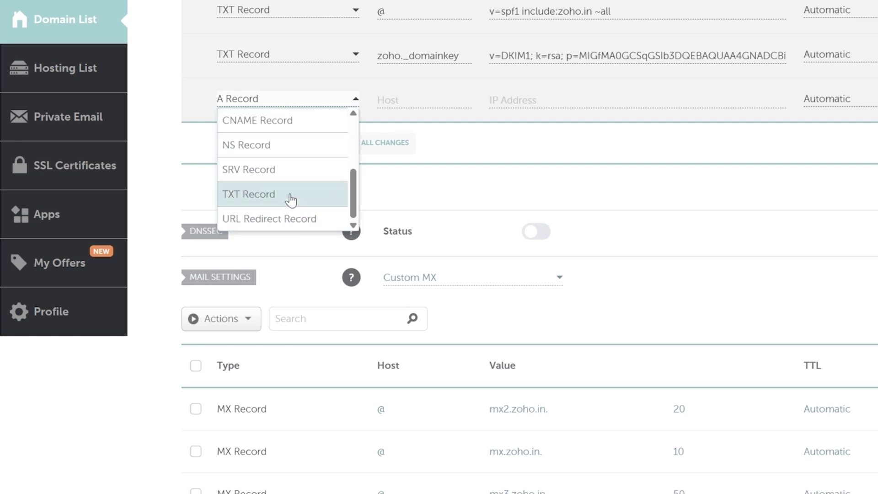
{"action": "left_click", "coordinate": [290, 199]}
{"action": "left_click", "coordinate": [397, 107]}
{"action": "key", "text": "ctrl+v"}
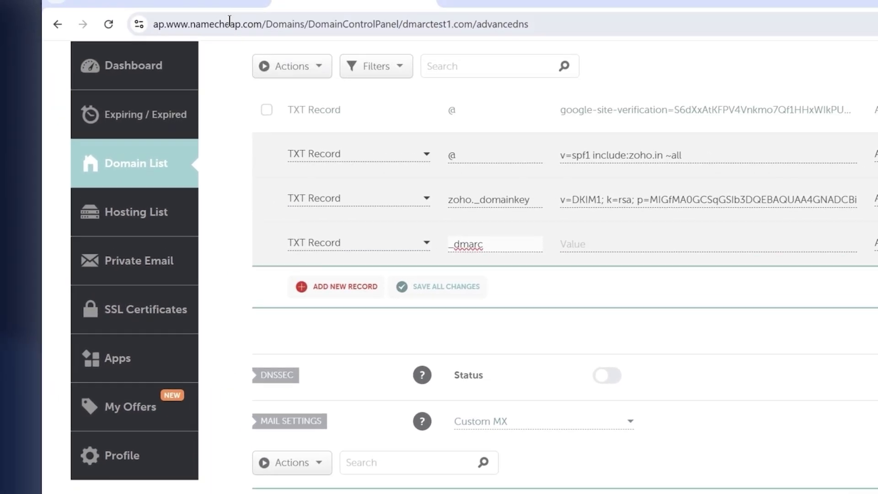
- Paste Zoho's generated DMARC value into the _dmarc record's Value
{"action": "left_click", "coordinate": [169, 24]}
{"action": "left_click", "coordinate": [646, 334]}
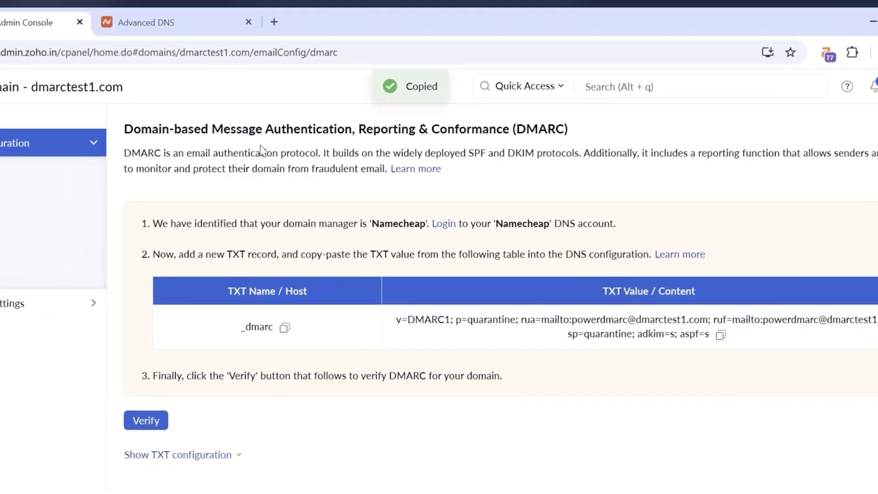
{"action": "left_click", "coordinate": [72, 20]}
{"action": "left_click", "coordinate": [528, 276]}
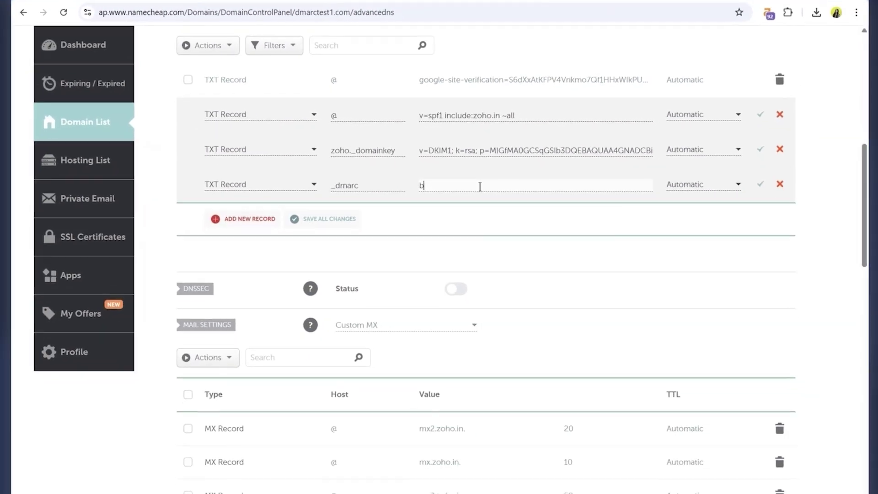
{"action": "key", "text": "ctrl+v"}
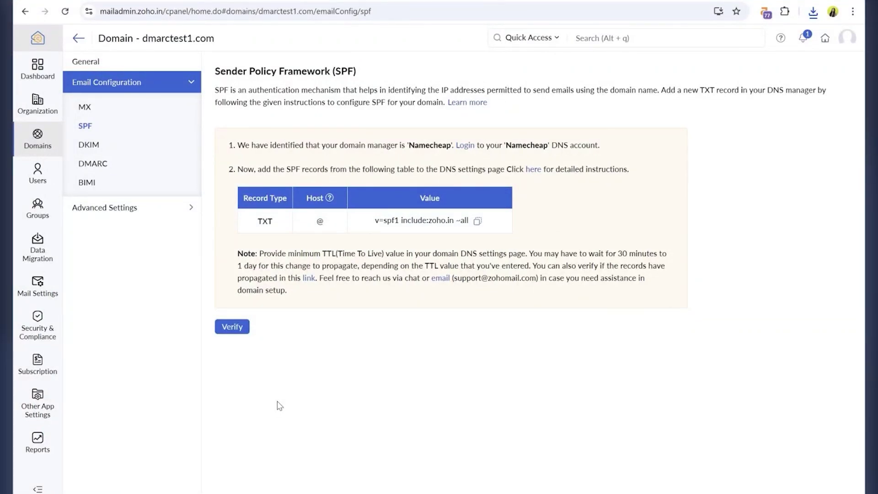
- Verify the SPF record and confirm the zoho DKIM selector shows as verified
{"action": "left_click", "coordinate": [234, 329]}
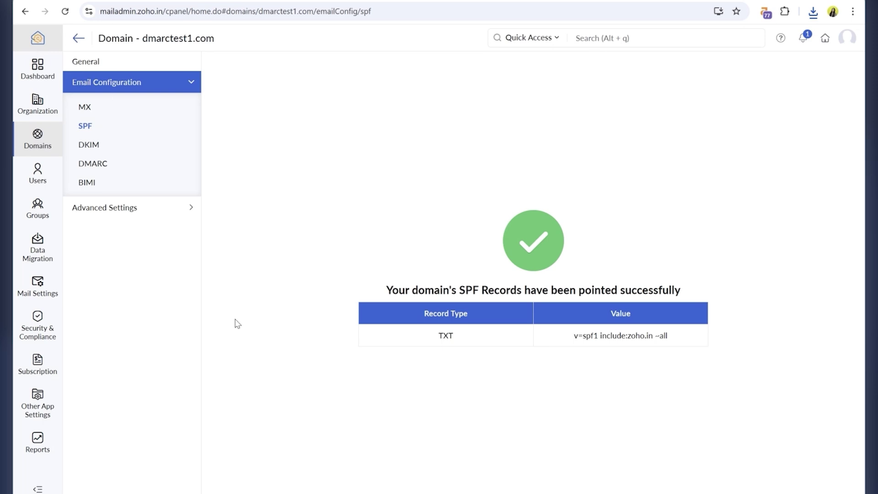
{"action": "left_click", "coordinate": [94, 144]}
{"action": "left_click", "coordinate": [376, 226]}
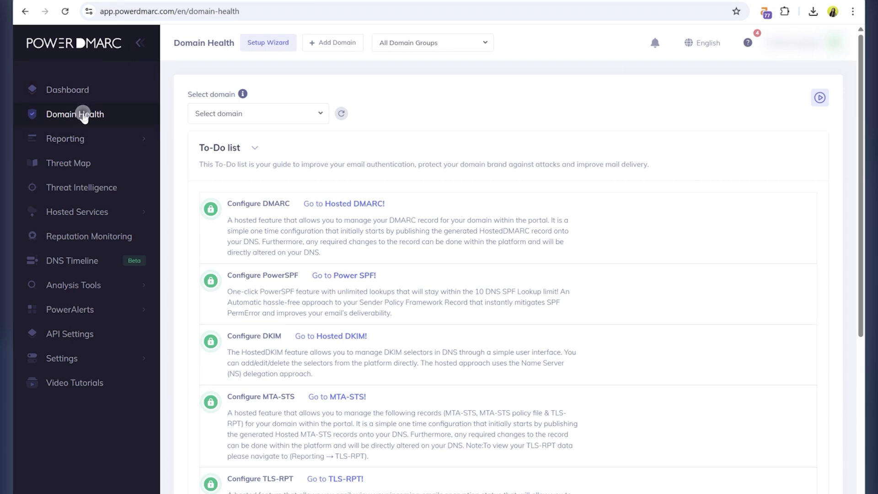
- Pick dmarctest1.com, found by searching 'dmarctes', as the Domain Health check domain
{"action": "left_click", "coordinate": [84, 117]}
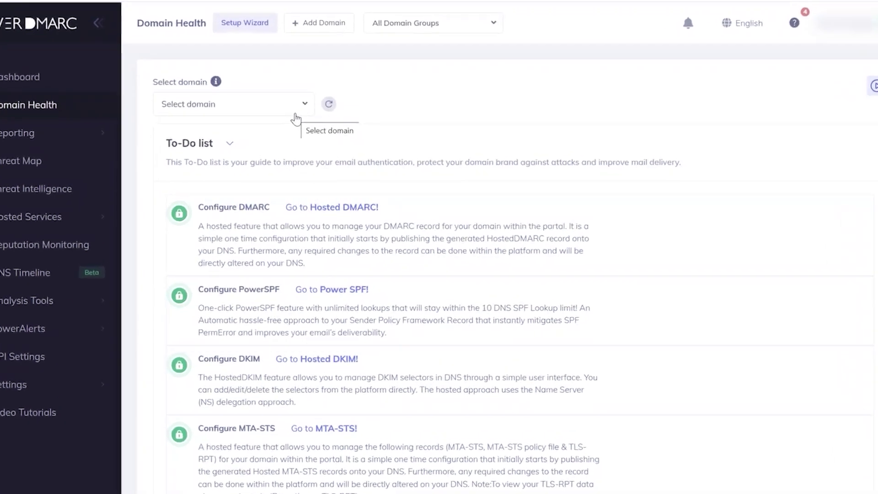
{"action": "left_click", "coordinate": [312, 122]}
{"action": "type", "text": "dmar"}
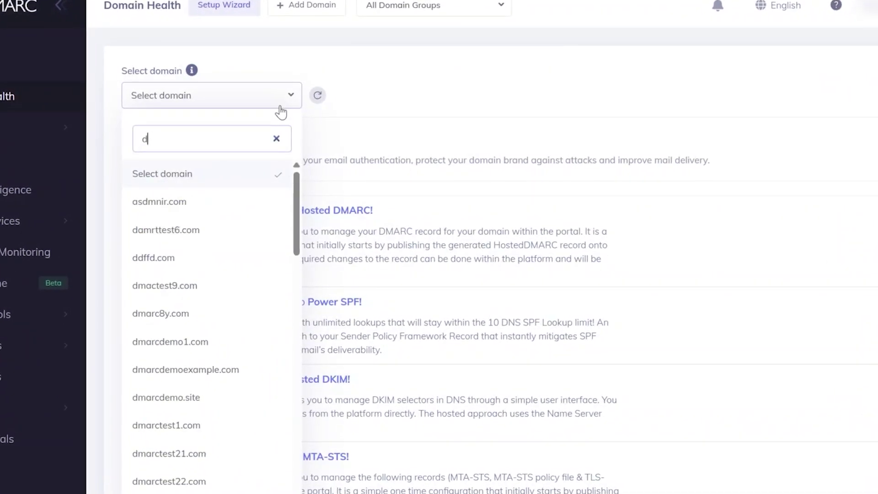
{"action": "type", "text": "ctes"}
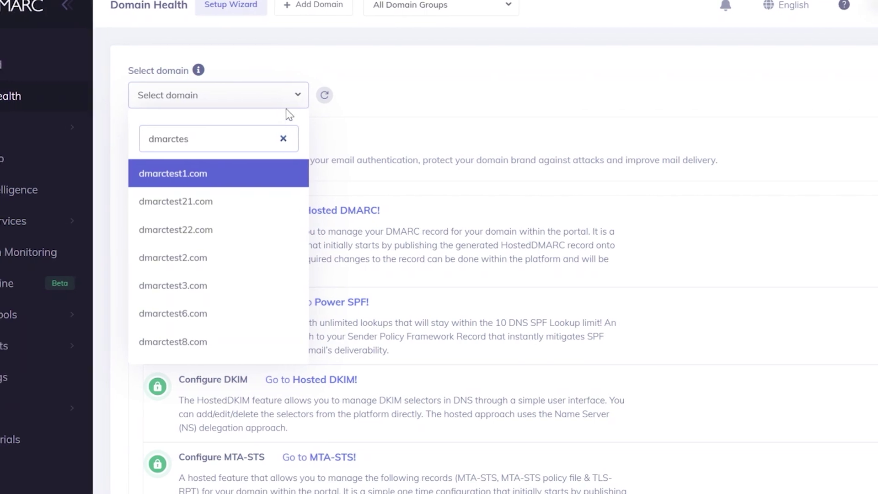
{"action": "left_click", "coordinate": [270, 176]}
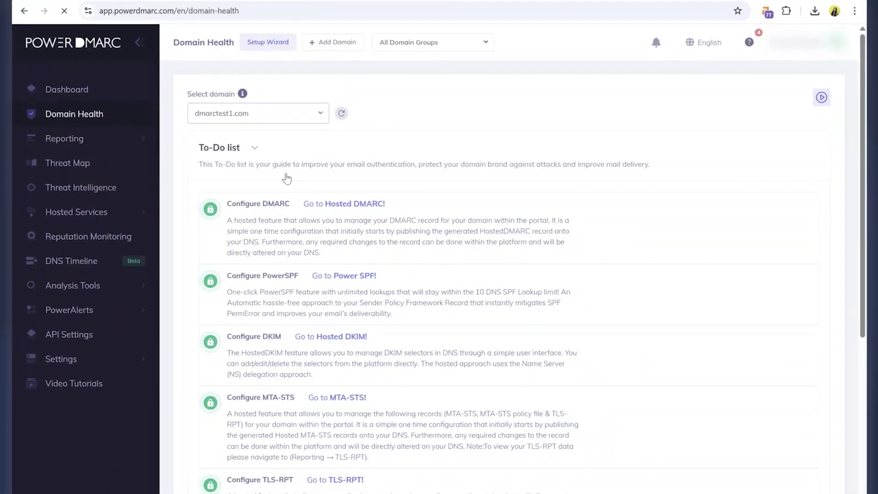